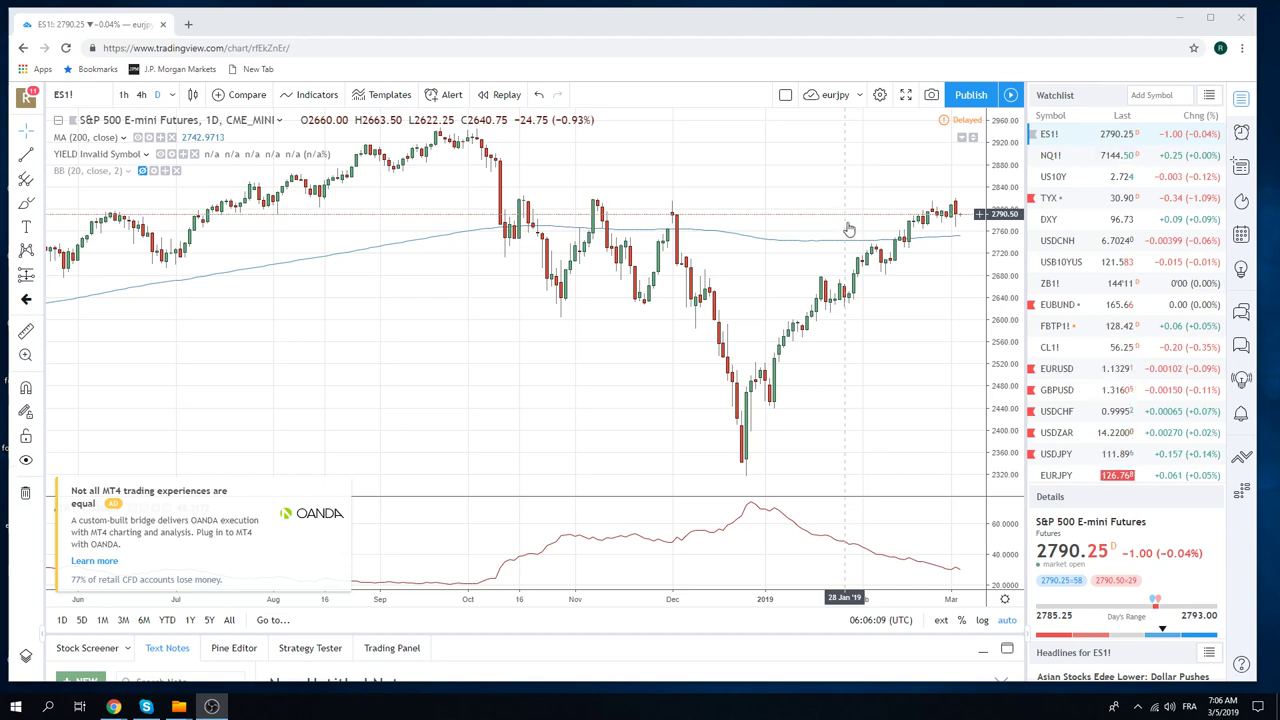
Load the EURUSD daily chart from the watchlist in place of ES1!
left_click(1056, 369)
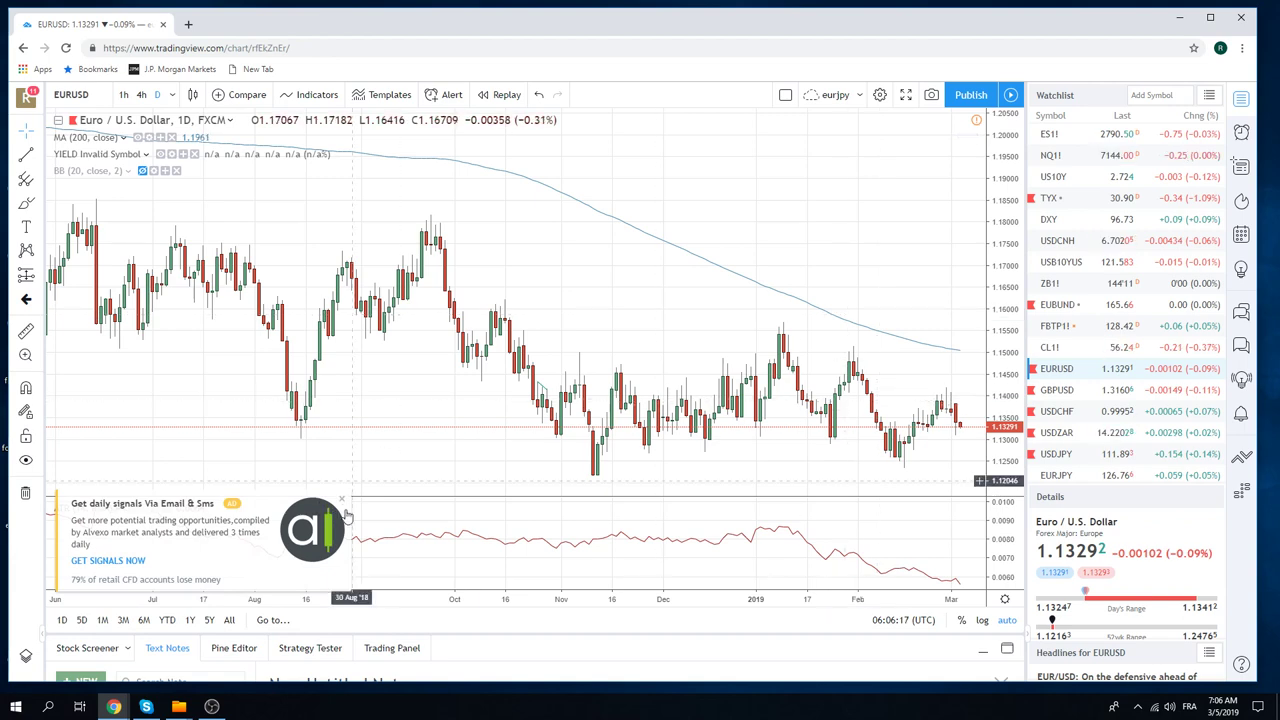
Close the Alvexo ad covering the ATR (14) pane on the EURUSD chart.
left_click(343, 503)
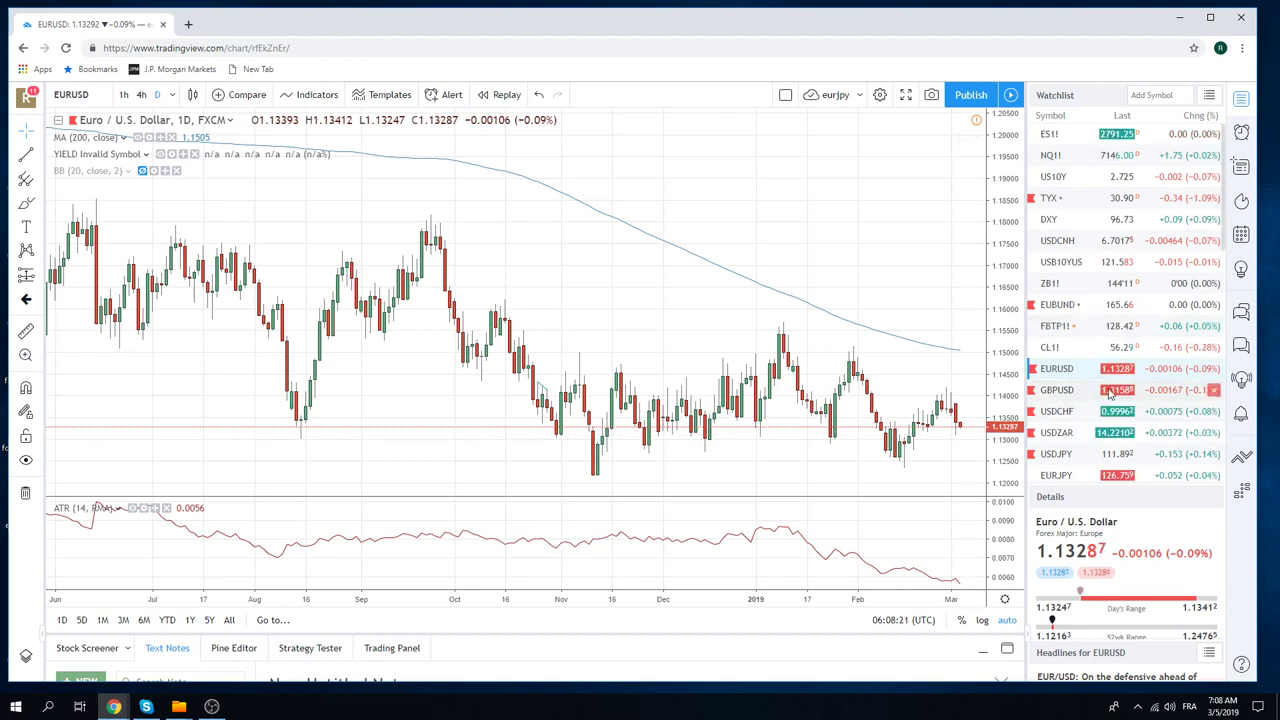
Find AUDUSD further down the watchlist and load its daily chart.
scroll(1098, 392, "down", 1)
scroll(1098, 392, "down", 2)
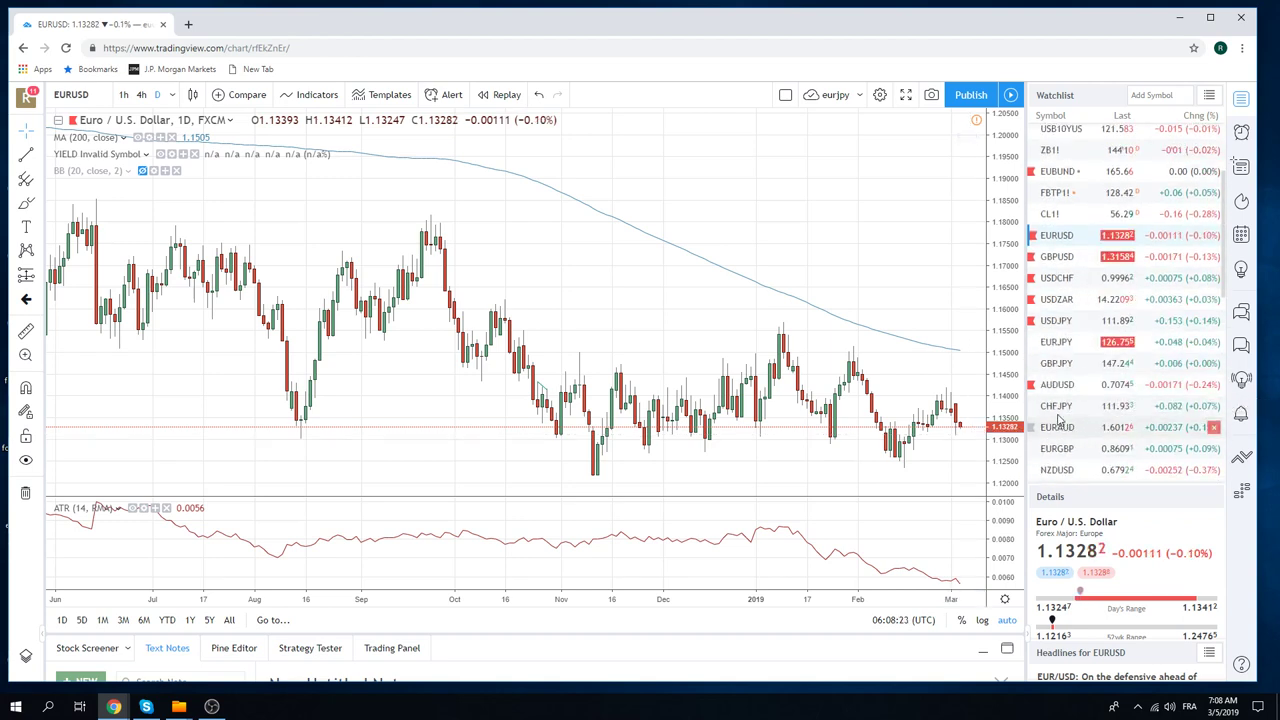
left_click(1073, 386)
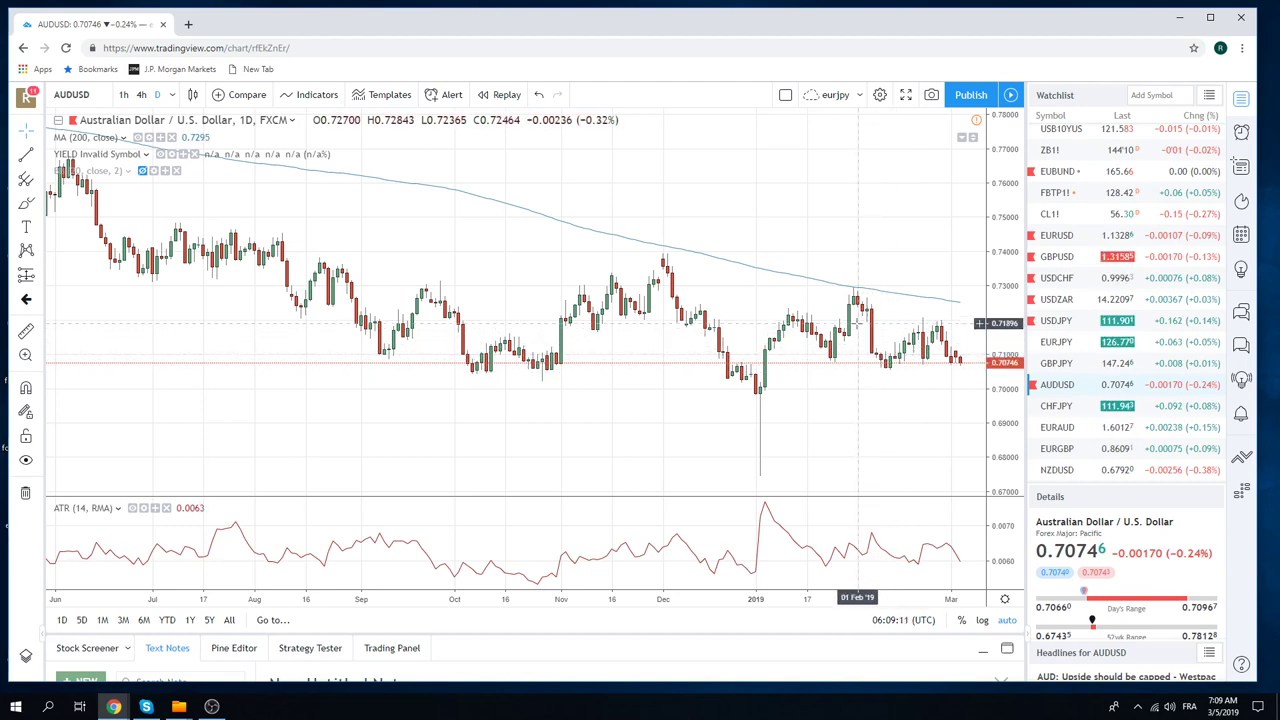
Zoom out on AUDUSD, then load the USDCAD daily chart with its trend lines.
scroll(862, 305, "down", 2)
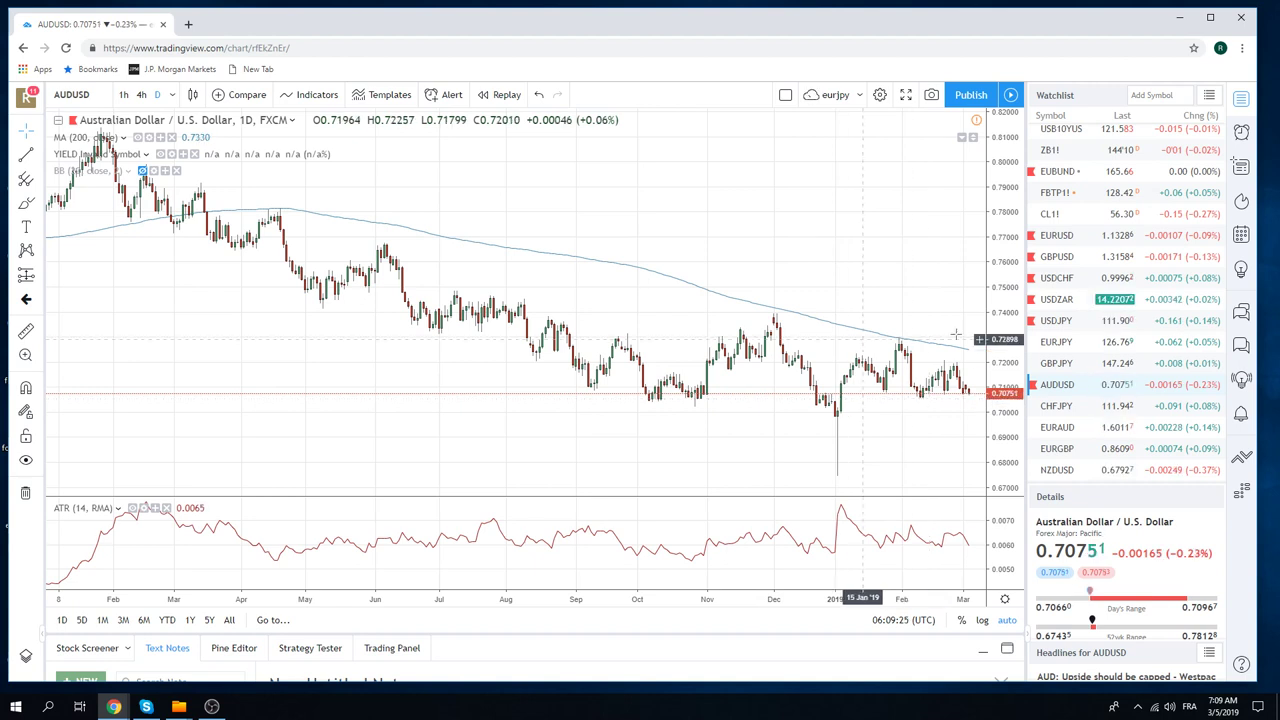
scroll(1096, 320, "down", 1)
scroll(1096, 320, "down", 1)
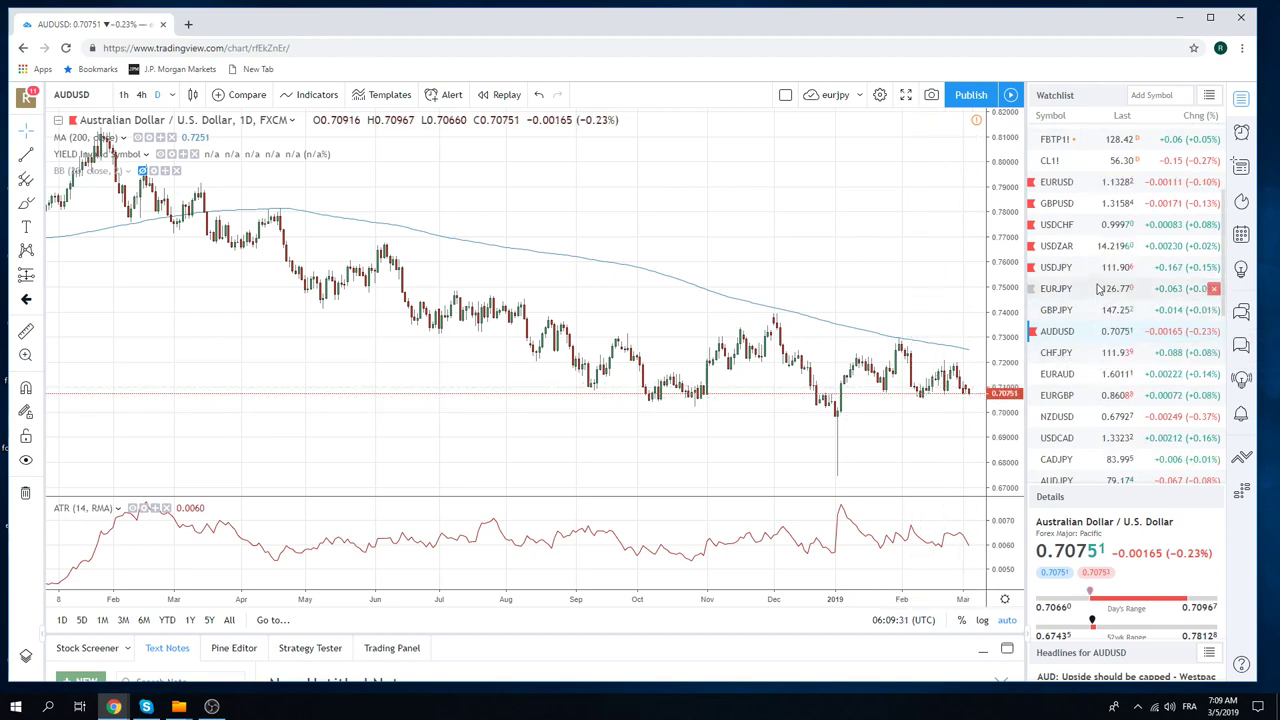
left_click(1055, 440)
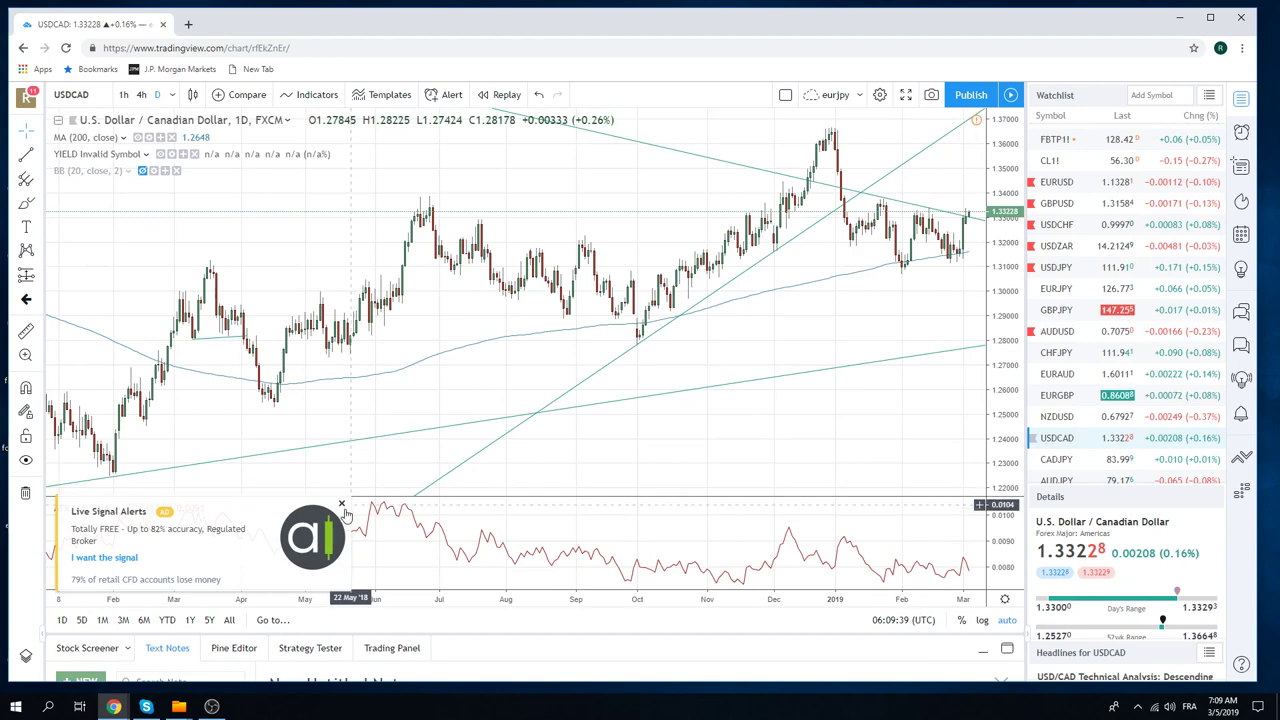
left_click(348, 512)
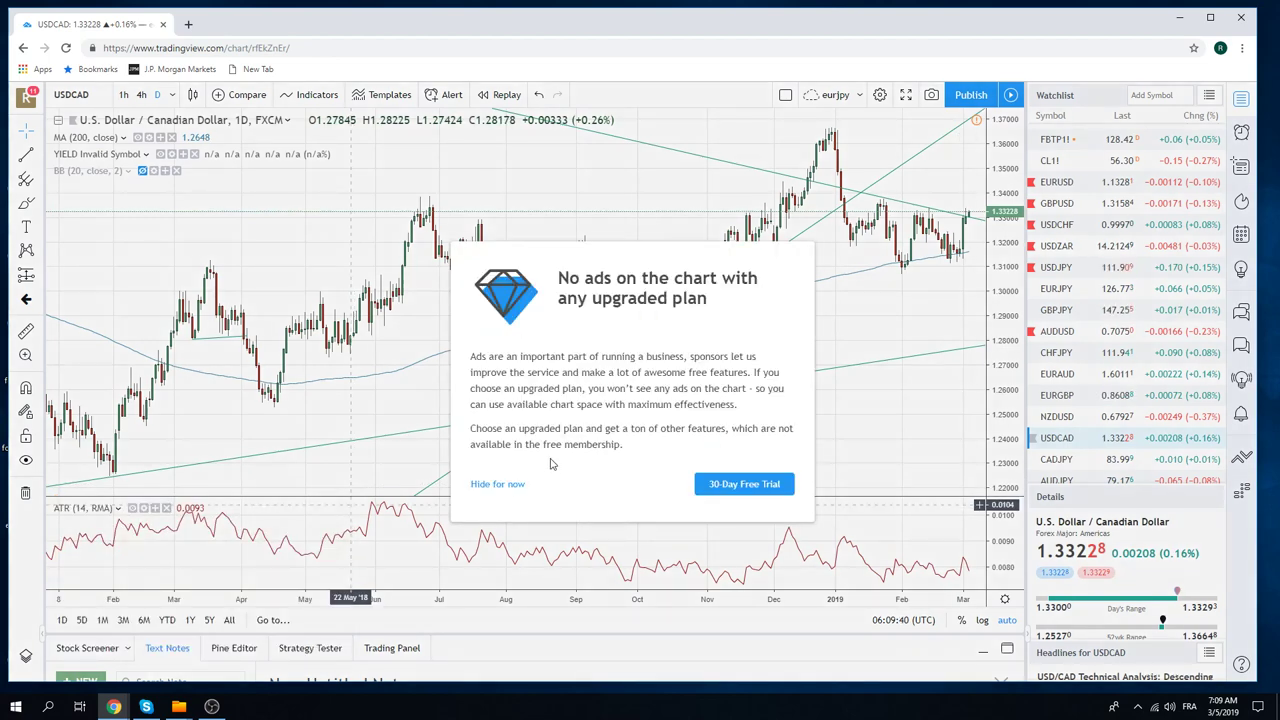
left_click(488, 485)
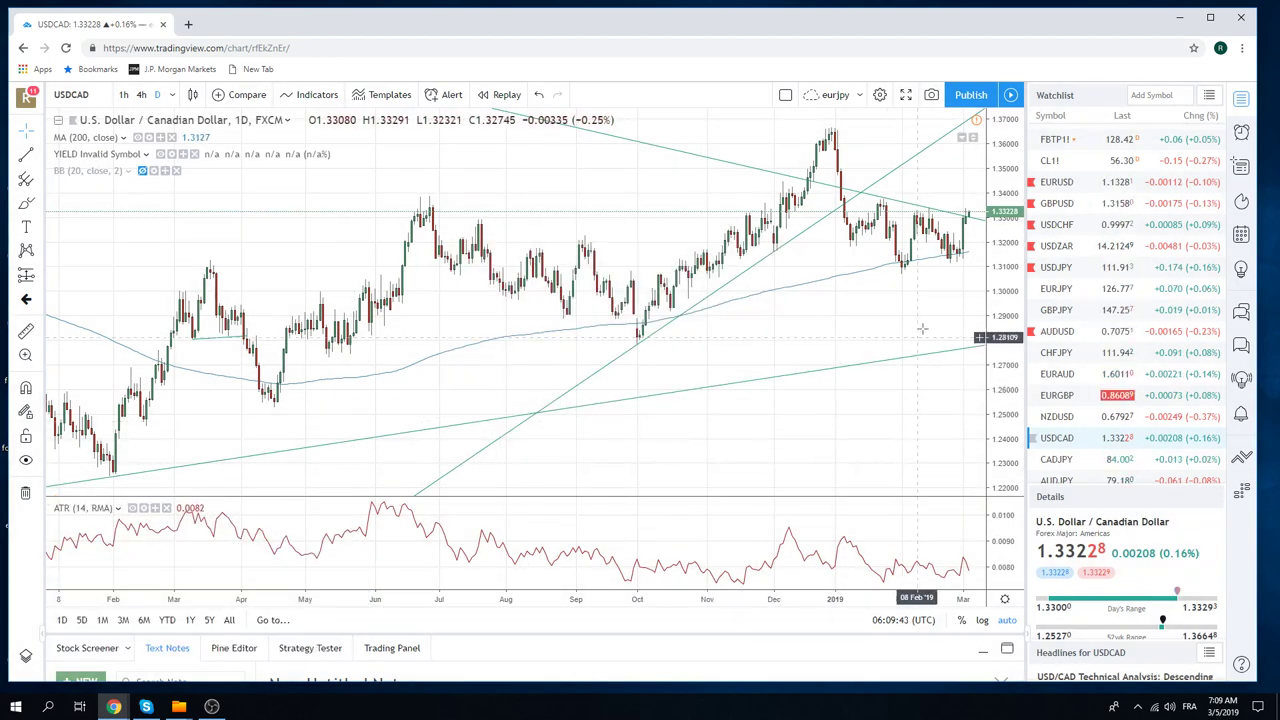
scroll(872, 249, "down", 1)
scroll(872, 249, "up", 2)
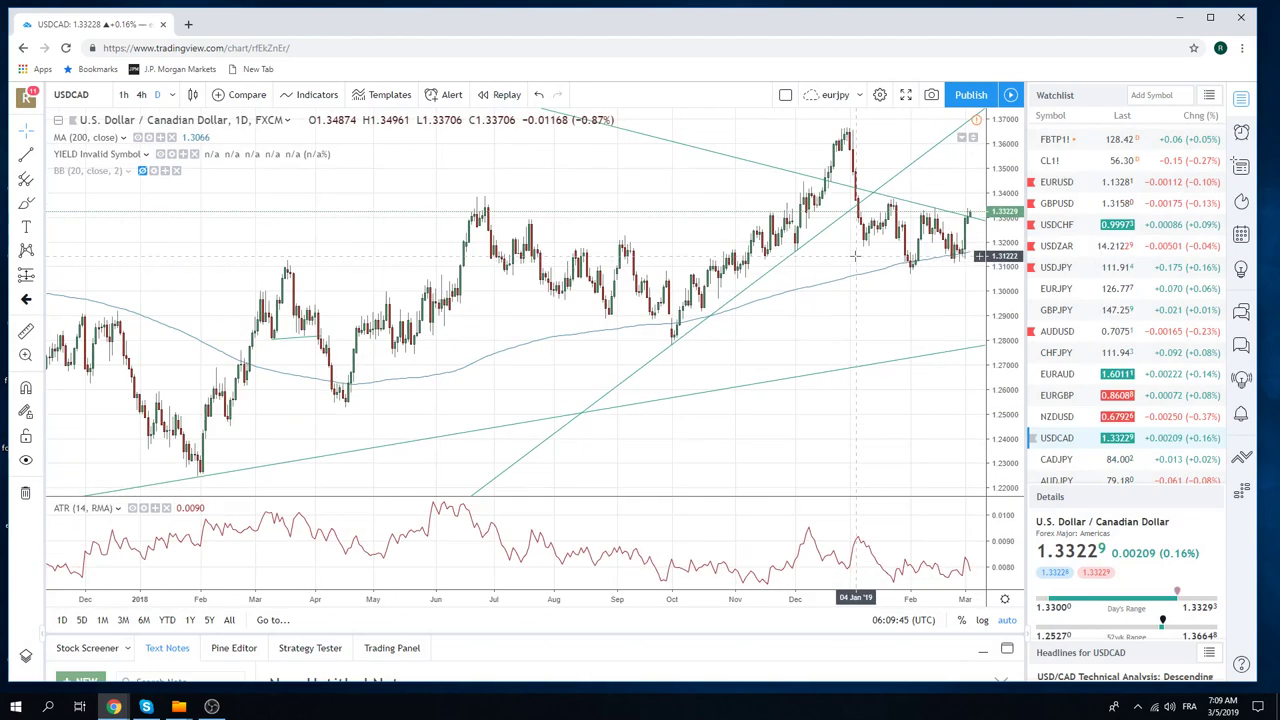
scroll(895, 285, "up", 2)
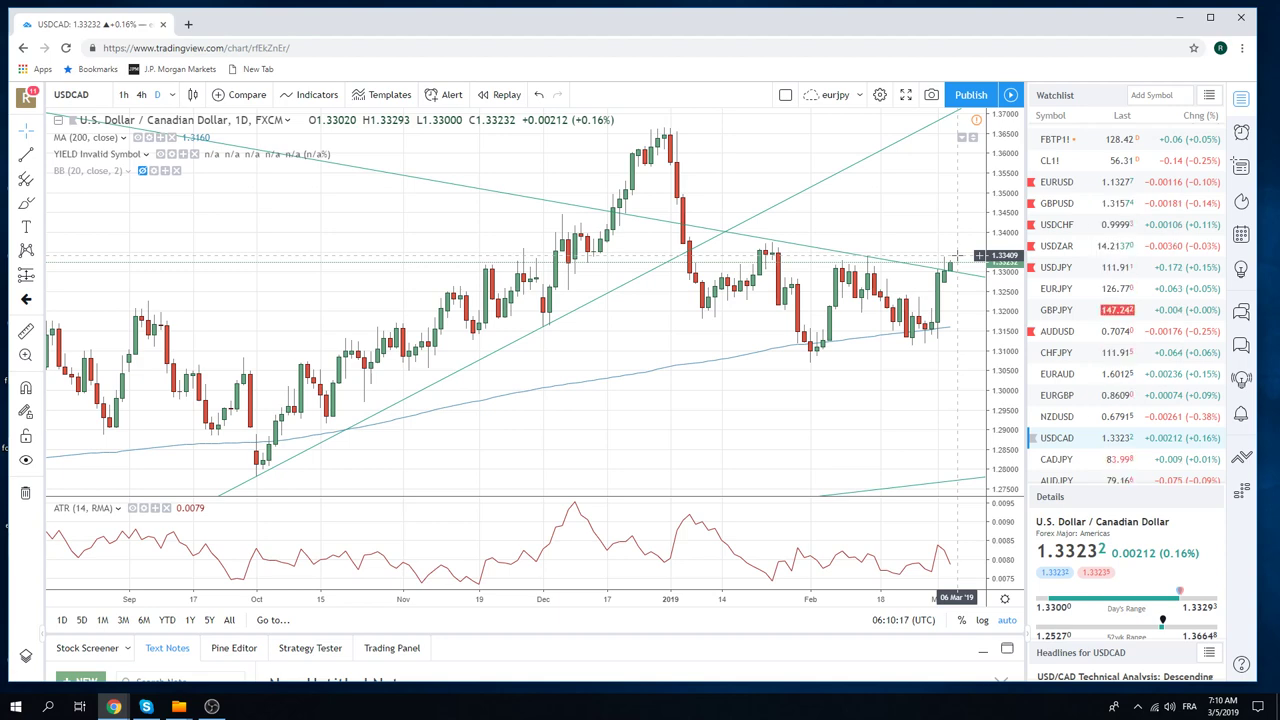
left_click(1051, 164)
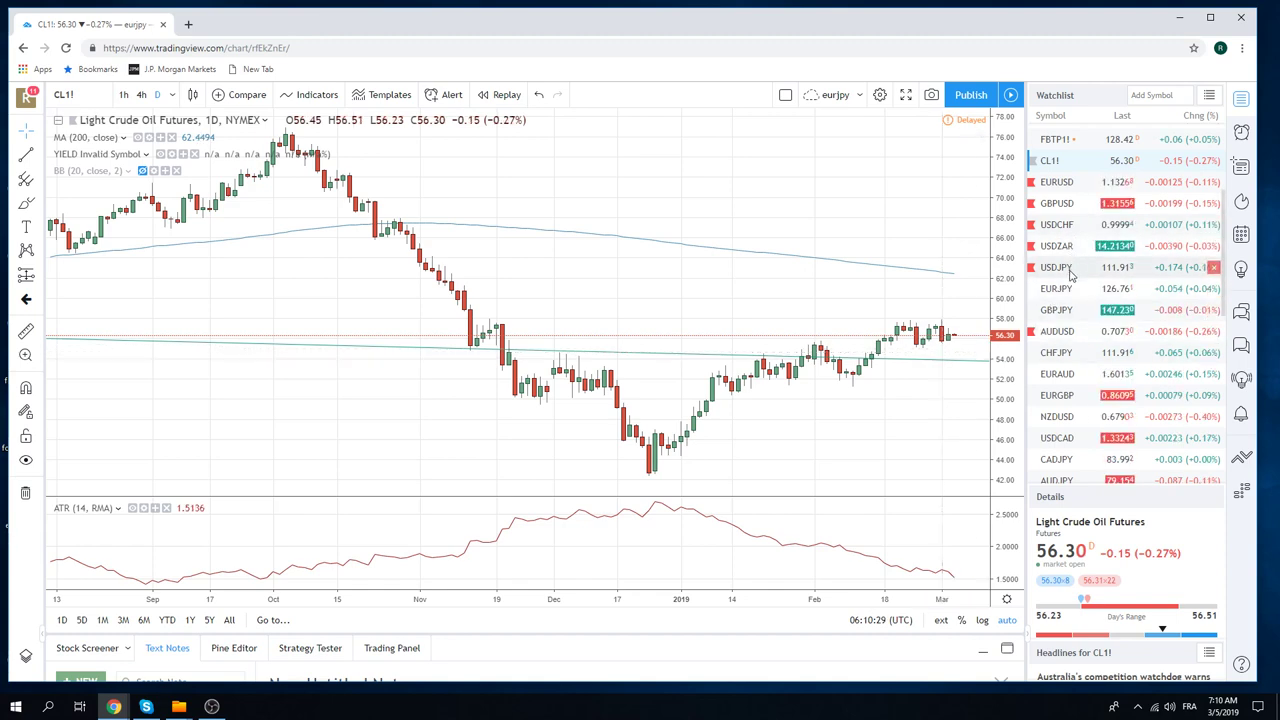
scroll(1070, 273, "down", 1)
left_click(1053, 386)
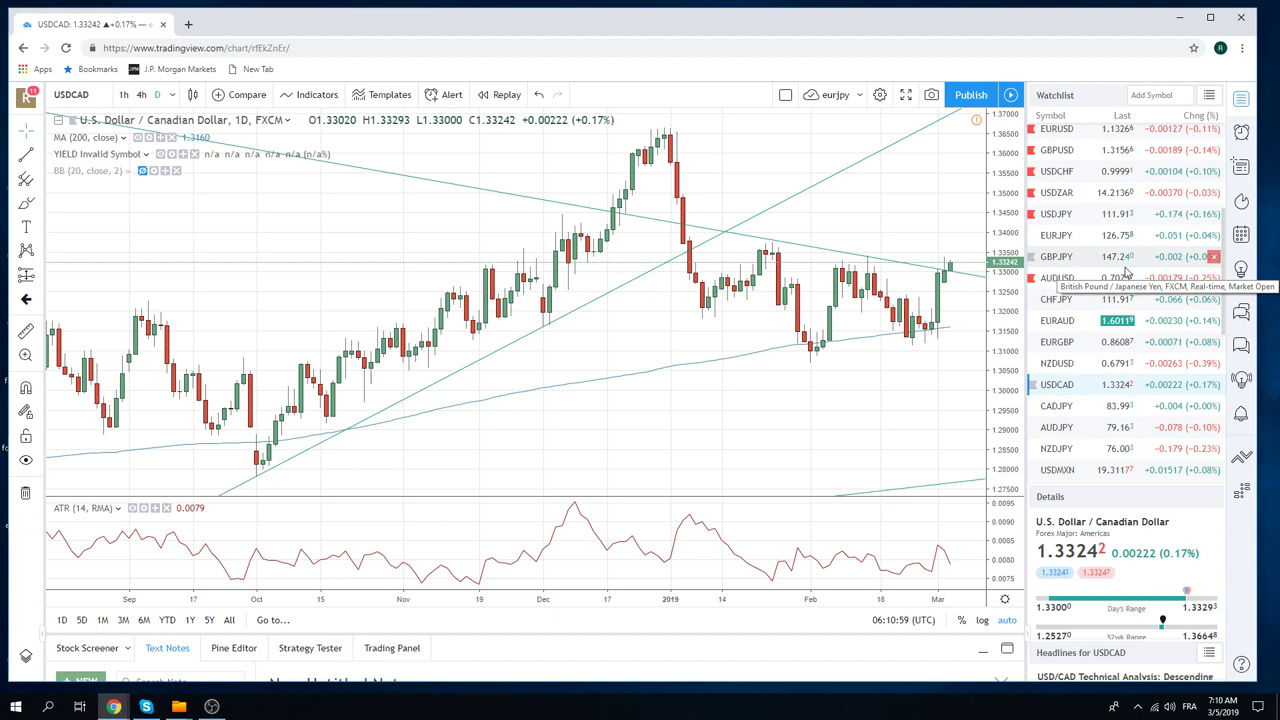
scroll(1125, 270, "down", 1)
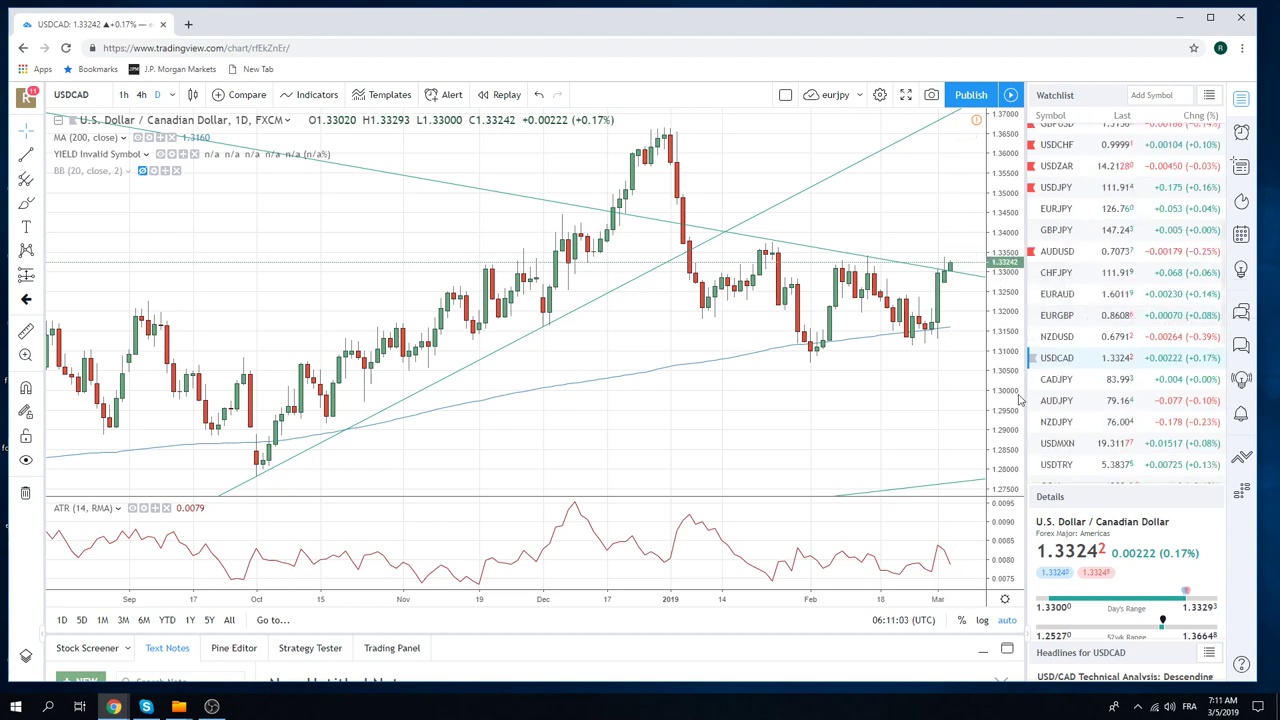
Review the CADJPY daily chart, then switch to USDZAR at 14.21300.
left_click(1054, 382)
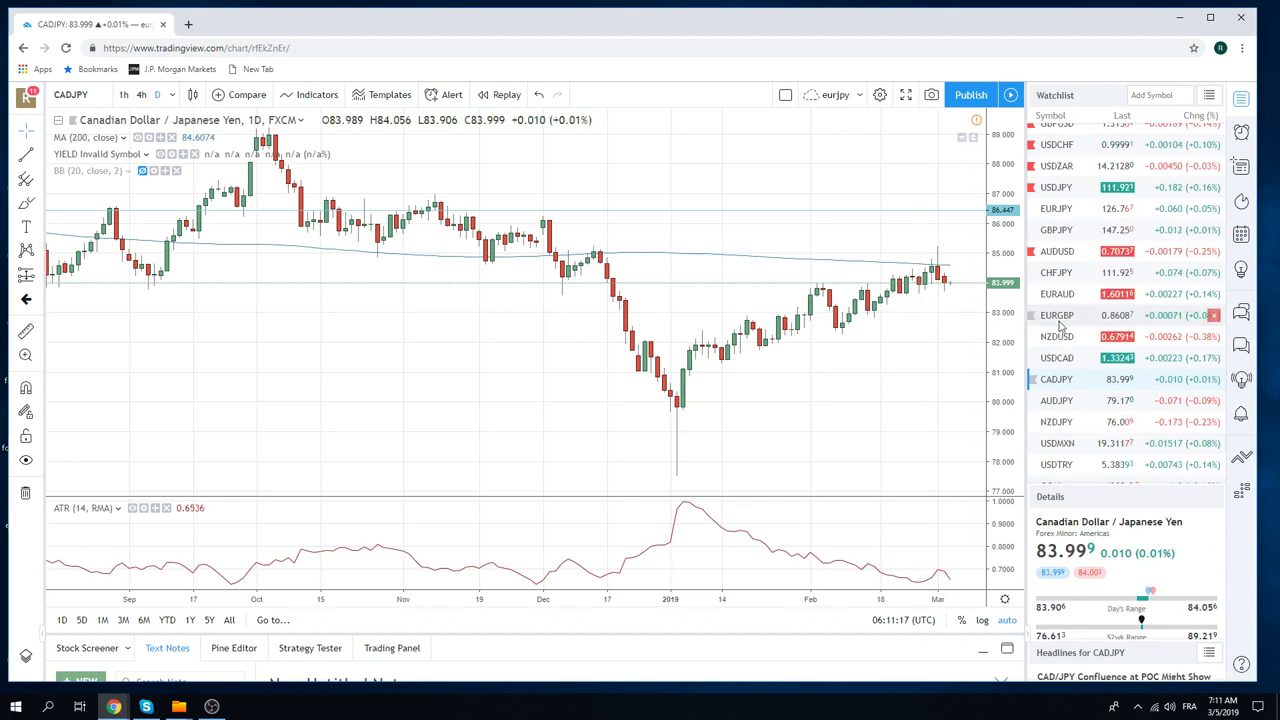
left_click(1063, 168)
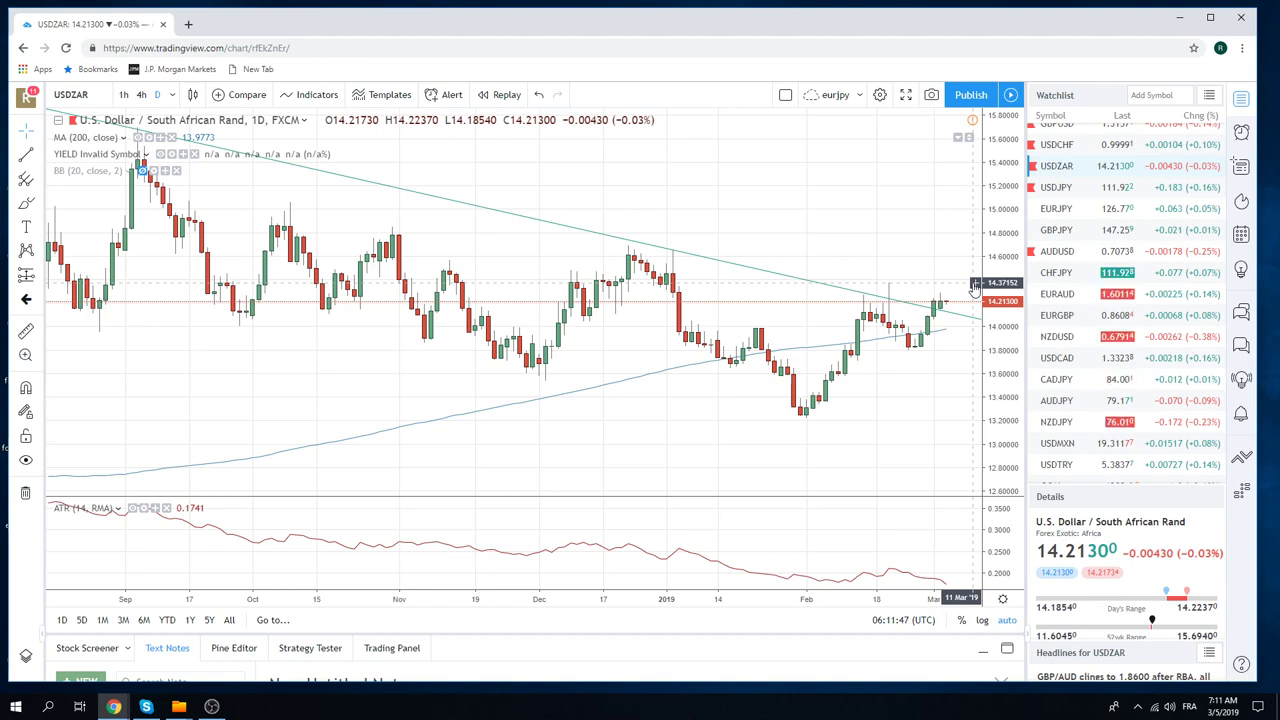
Load USDTRY daily and zoom out to about a year, including the August spike.
left_click(1056, 464)
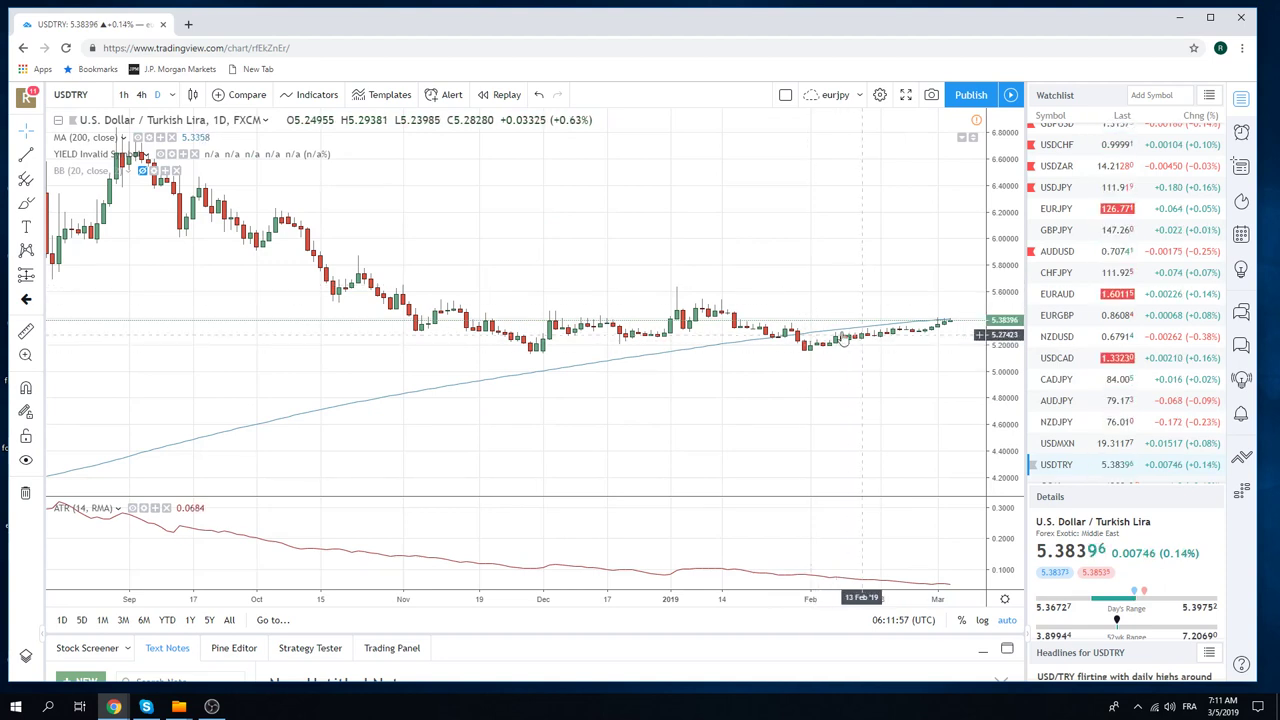
scroll(829, 310, "down", 2)
scroll(829, 310, "down", 2)
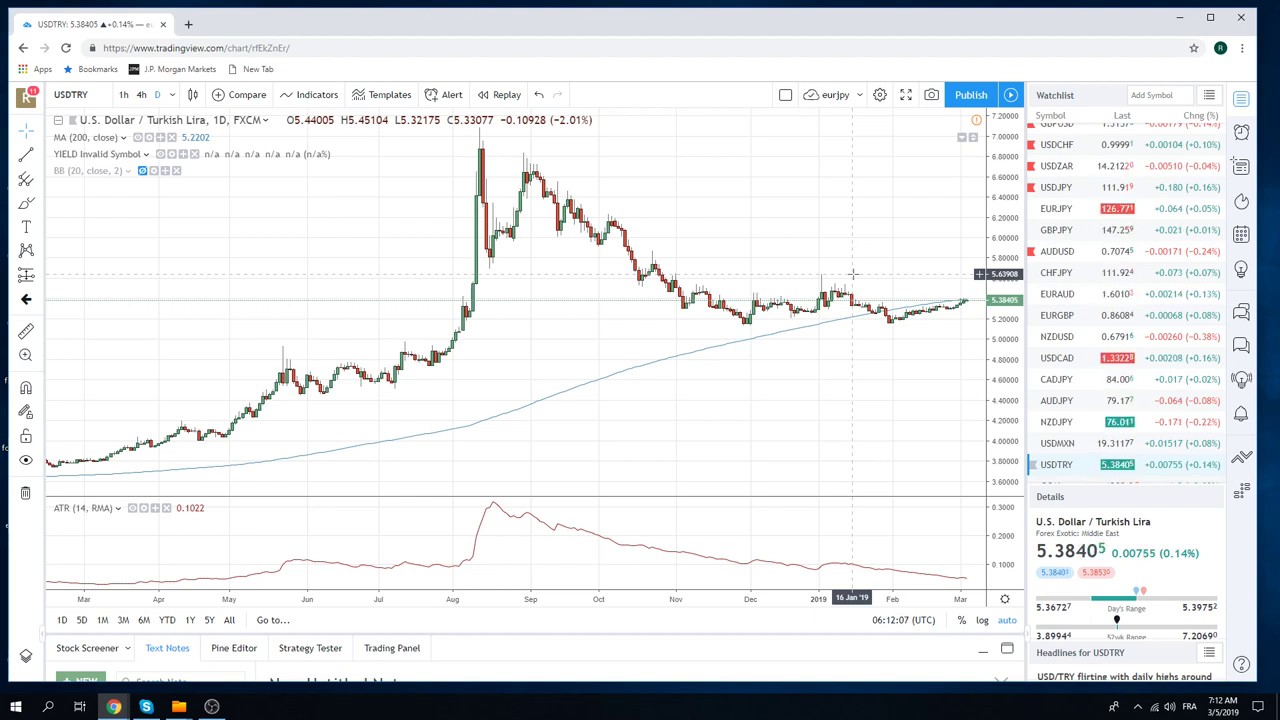
scroll(1077, 285, "up", 1)
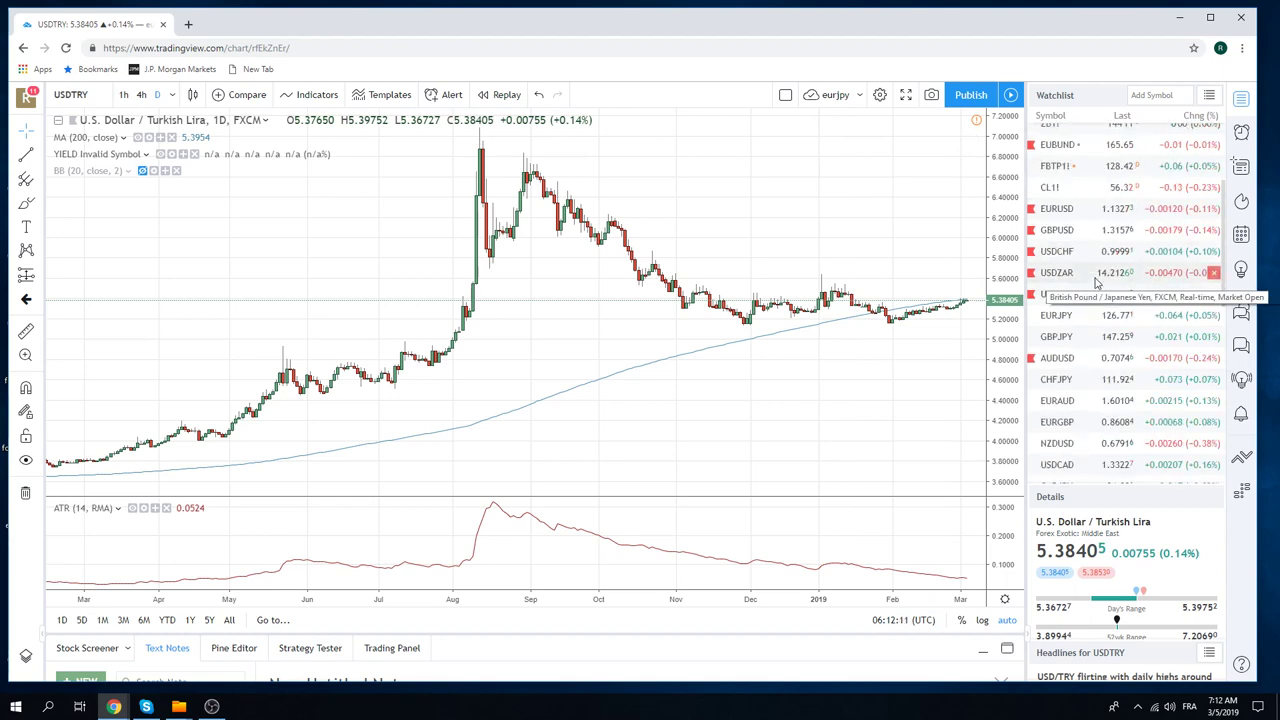
scroll(1097, 284, "down", 1)
scroll(1097, 284, "down", 2)
scroll(1097, 285, "down", 2)
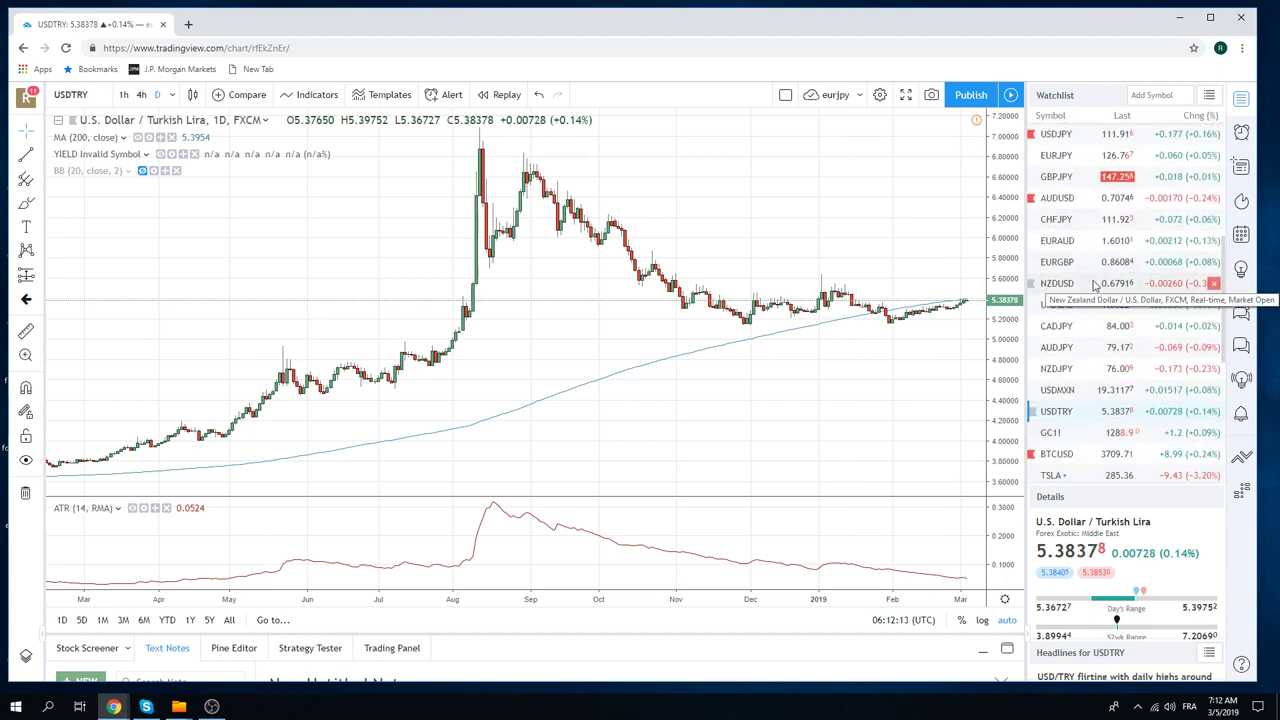